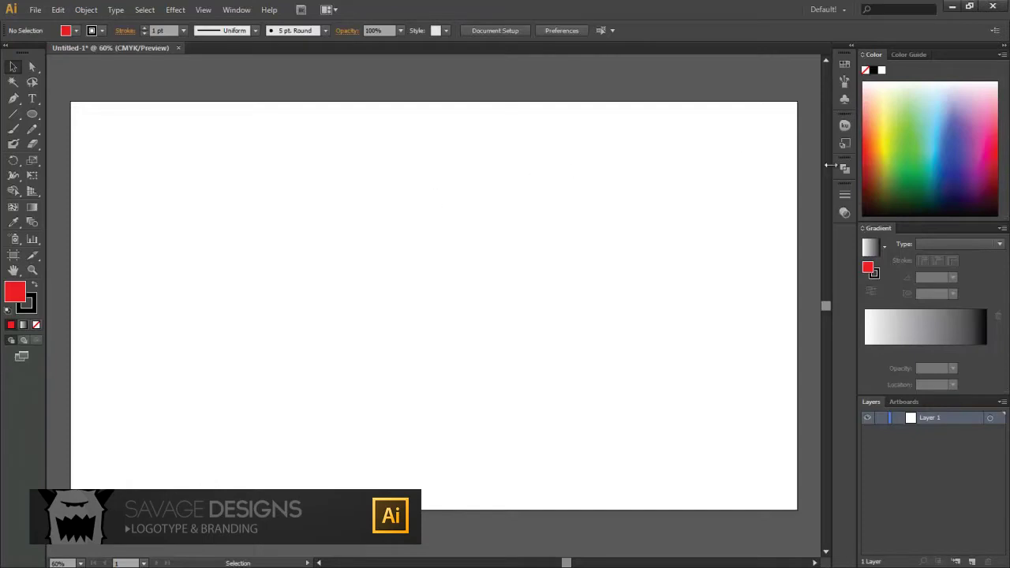
Step: Open the Pathfinder panel as a floating panel from the Window menu
click(844, 169)
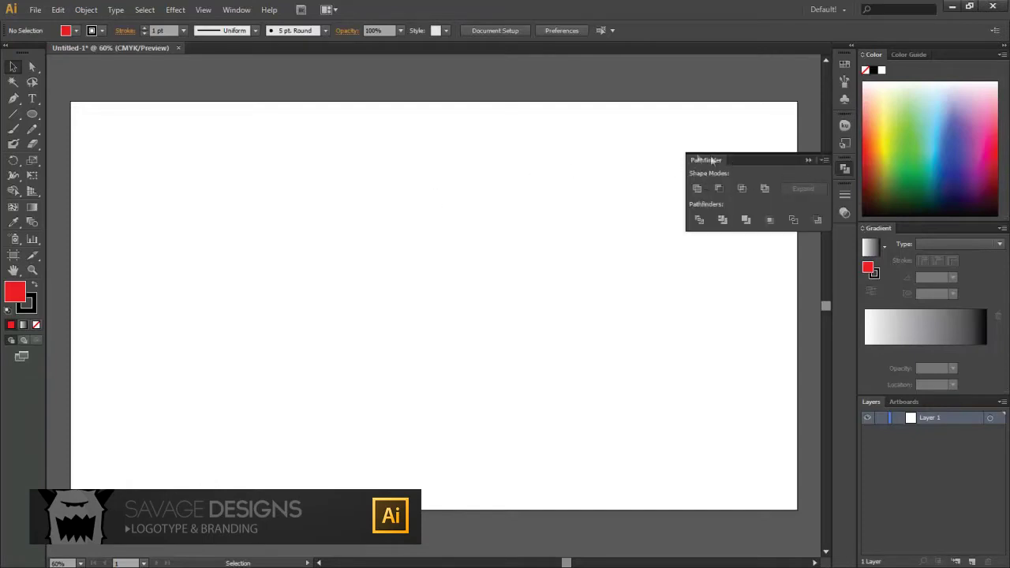
click(812, 161)
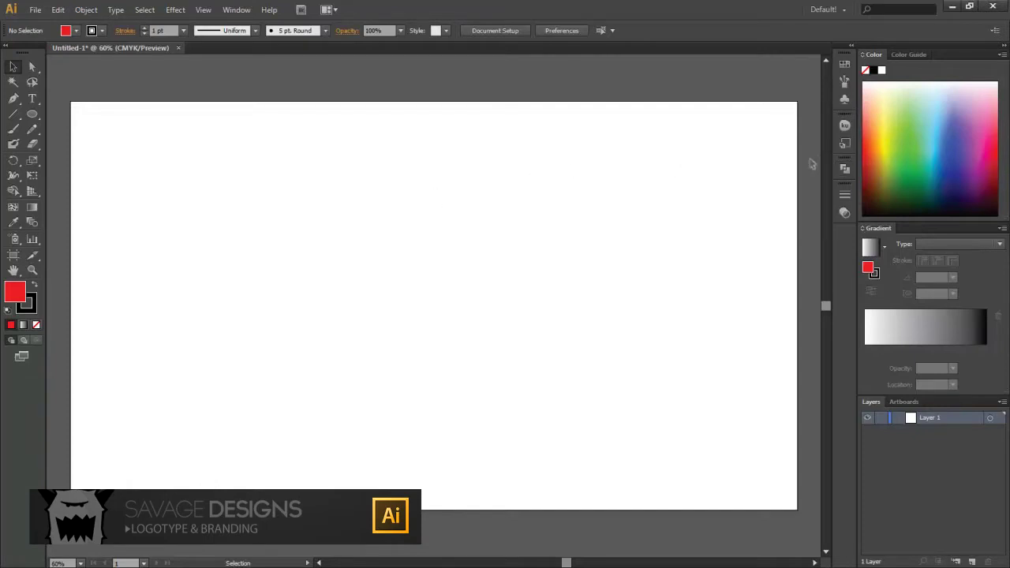
click(237, 10)
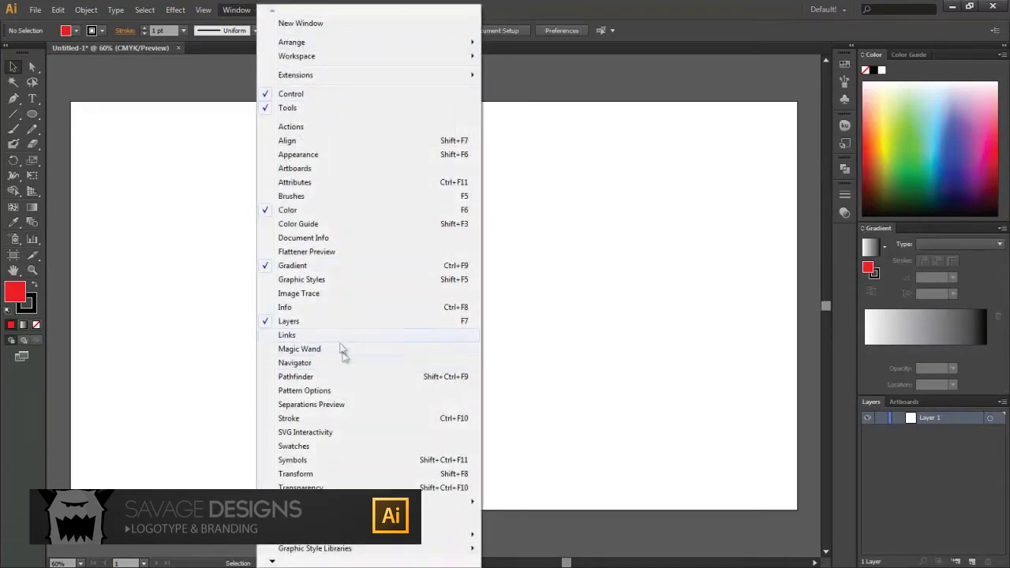
click(327, 378)
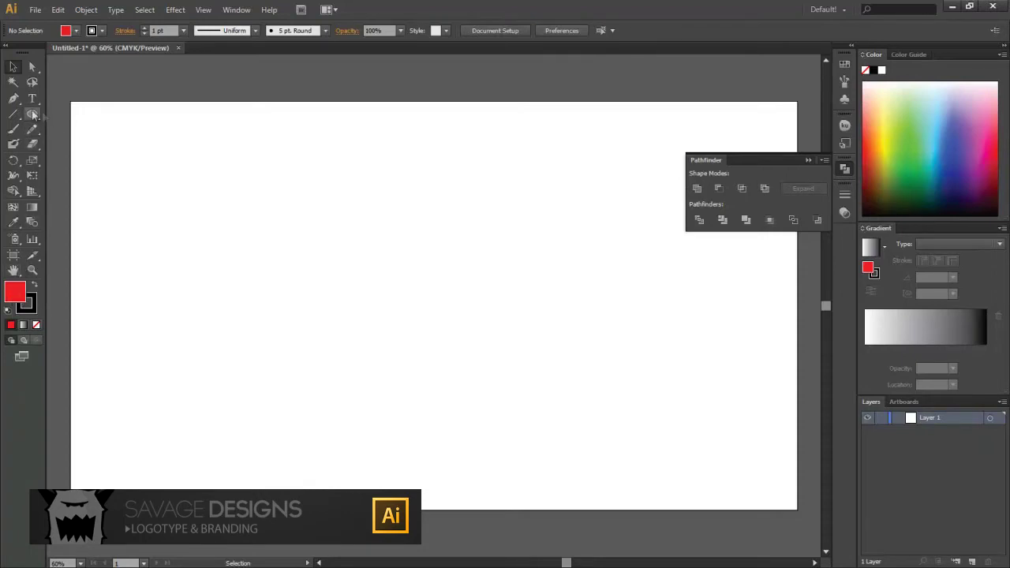
Step: Draw a red rectangle on the left side of the artboard
drag(32, 114, 75, 114)
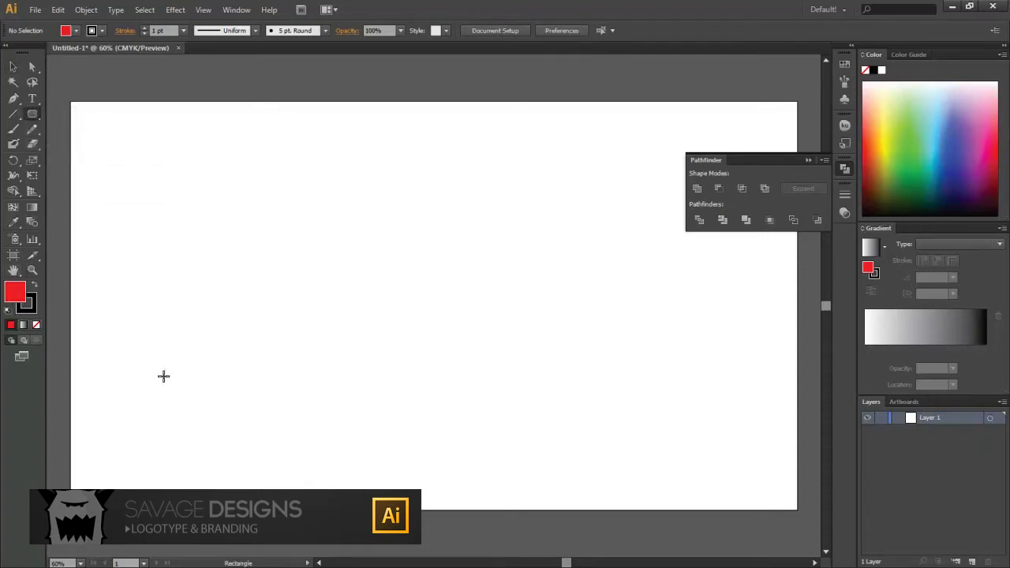
drag(163, 376, 359, 236)
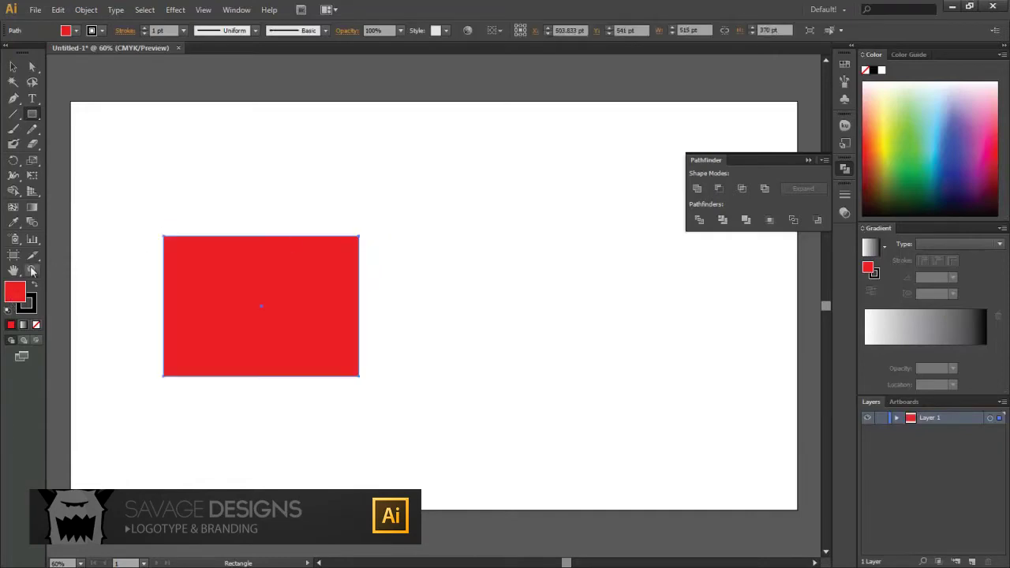
click(33, 66)
click(422, 196)
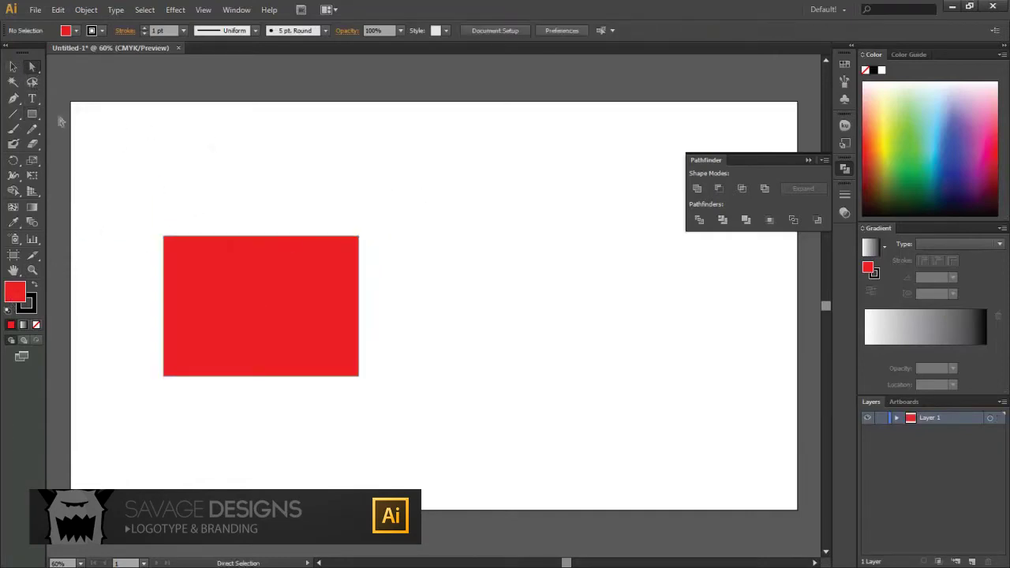
Step: Draw a circle right of the rectangle and change its fill to green
drag(37, 119, 115, 146)
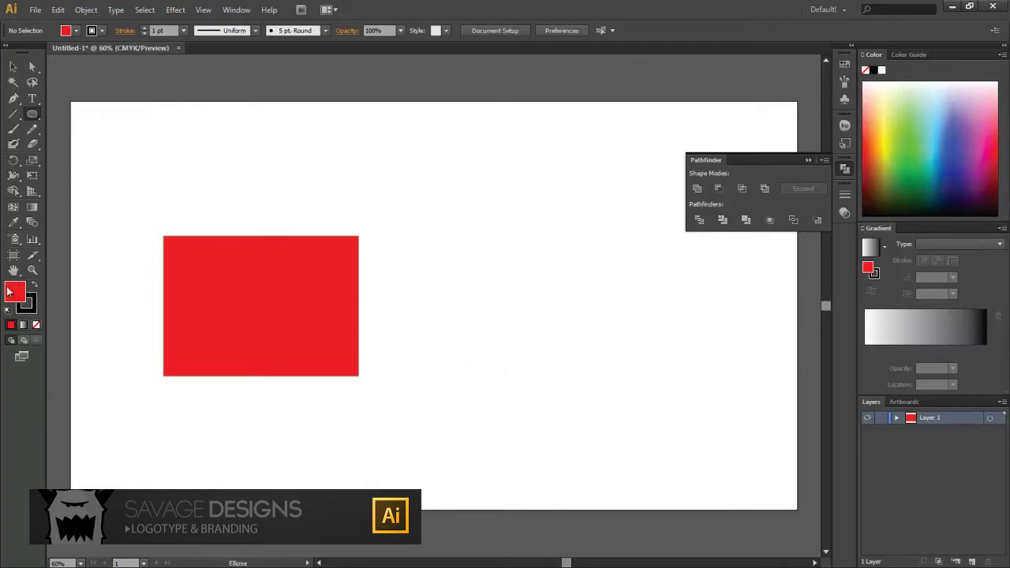
drag(482, 386, 652, 213)
click(13, 67)
double_click(15, 296)
drag(784, 303, 784, 346)
click(921, 245)
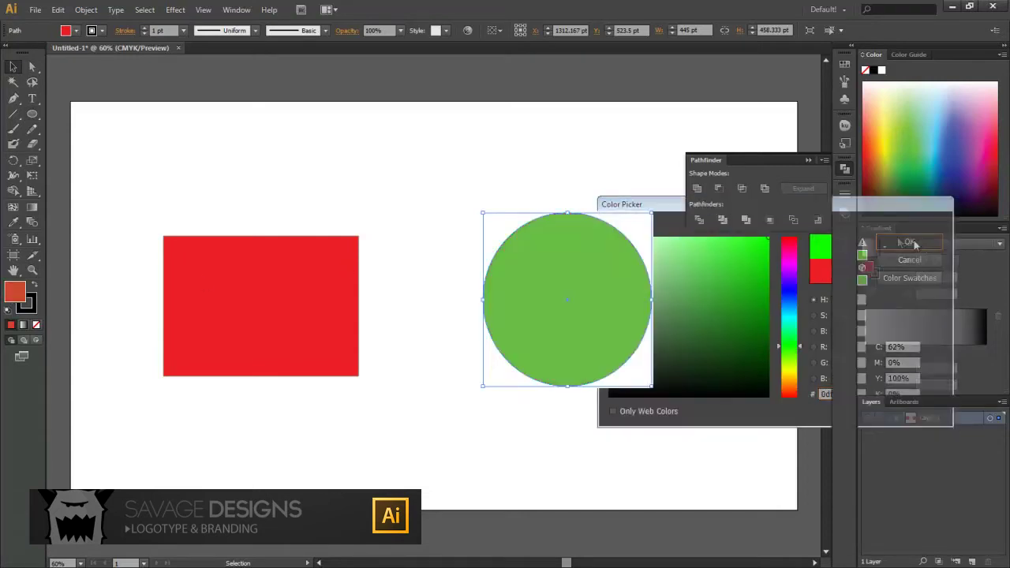
click(468, 166)
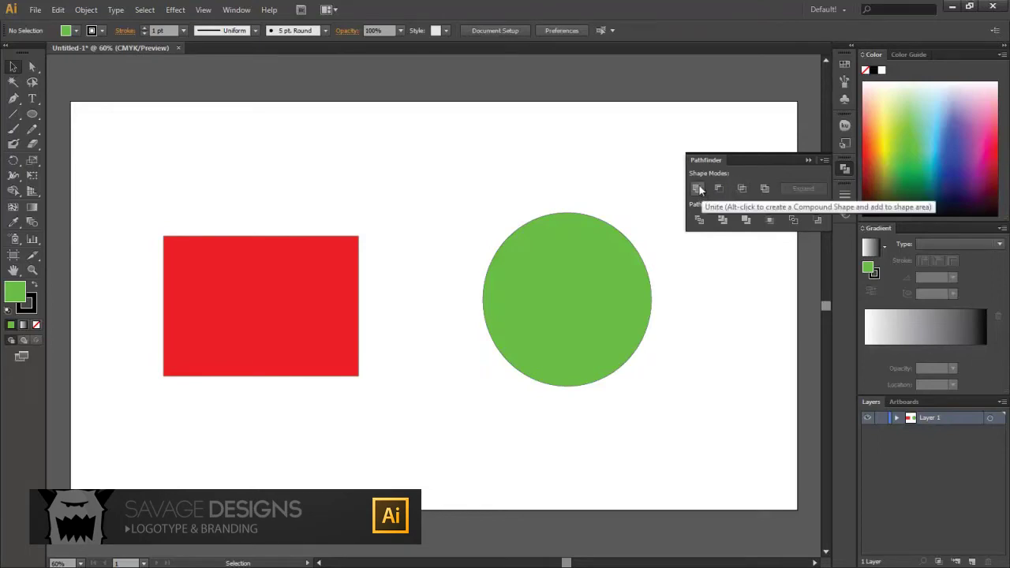
Step: Nudge the green circle slightly left toward the rectangle
click(571, 312)
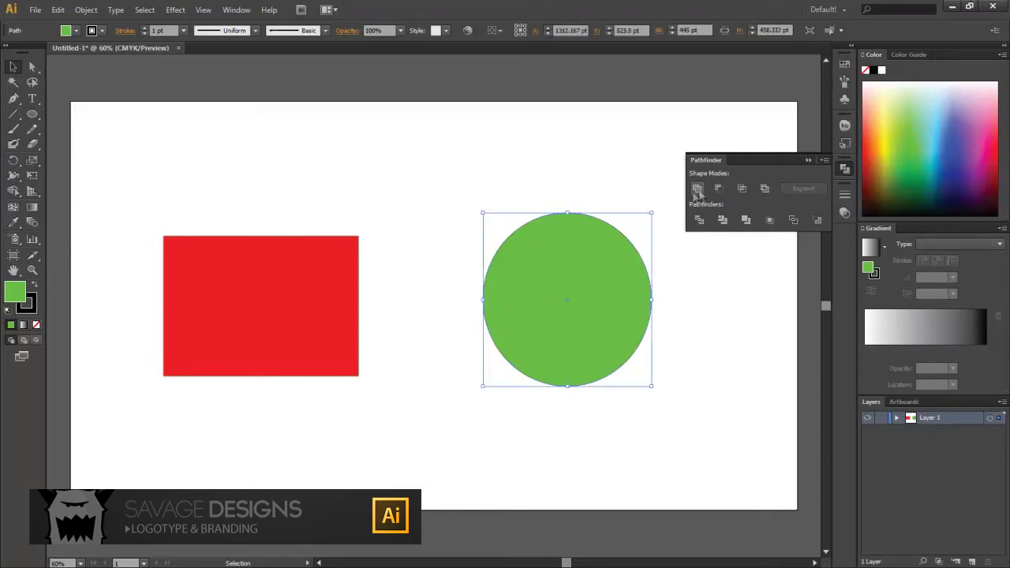
drag(584, 304, 565, 304)
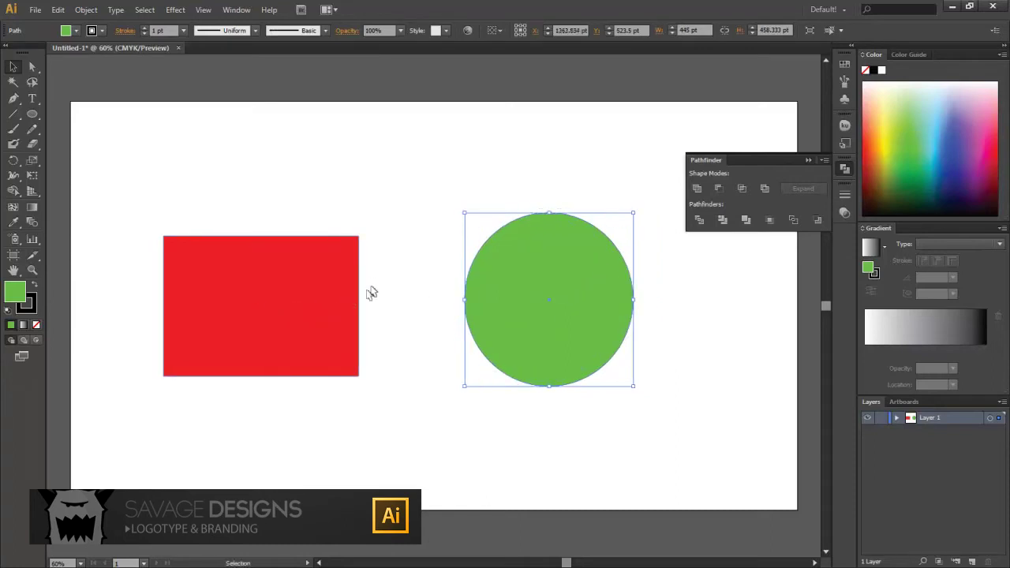
click(447, 185)
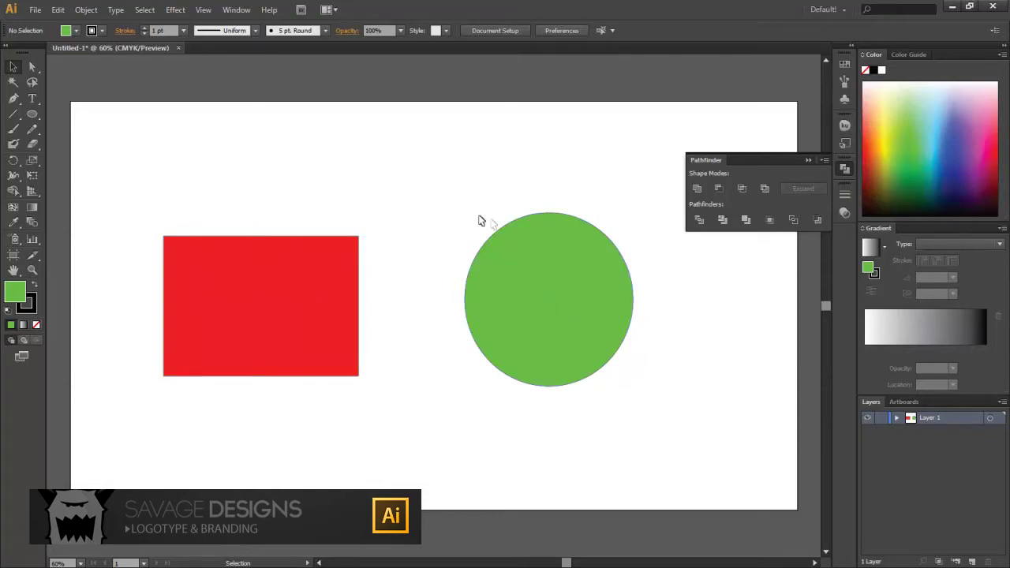
drag(108, 175, 203, 204)
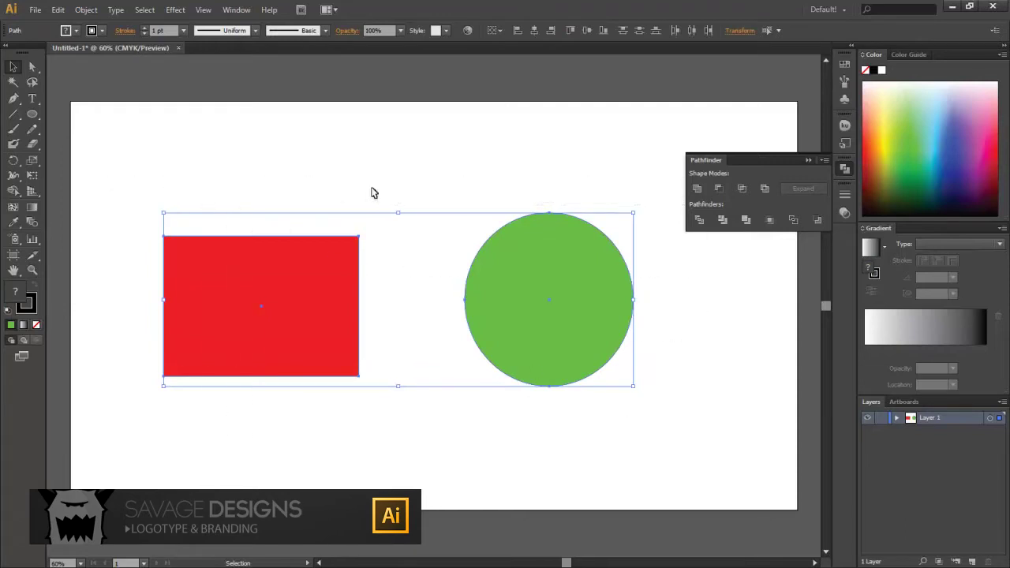
click(372, 194)
Step: Select both the circle and rectangle and apply Unite in the Pathfinder panel
click(505, 296)
key(a)
click(276, 287)
key(v)
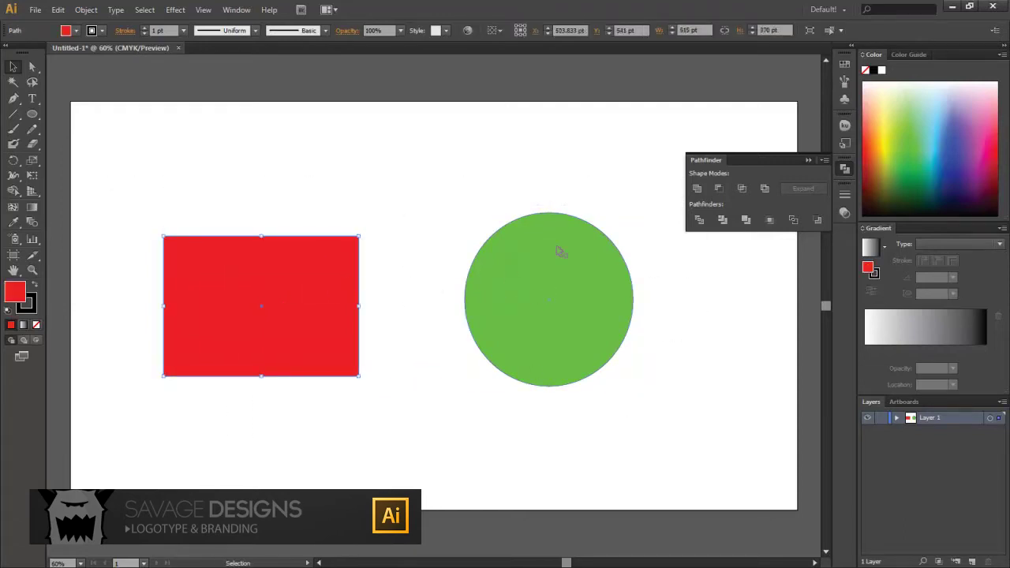
drag(534, 293, 508, 328)
shift+click(213, 244)
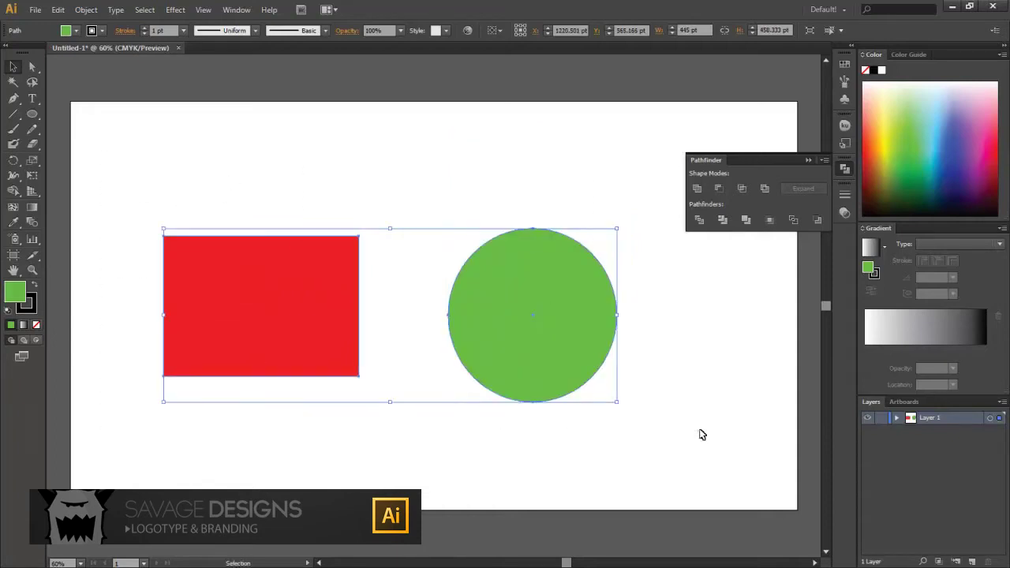
click(697, 190)
mouse_move(530, 315)
mouse_down()
mouse_move(493, 330)
mouse_move(524, 365)
mouse_move(577, 284)
mouse_move(532, 312)
mouse_up()
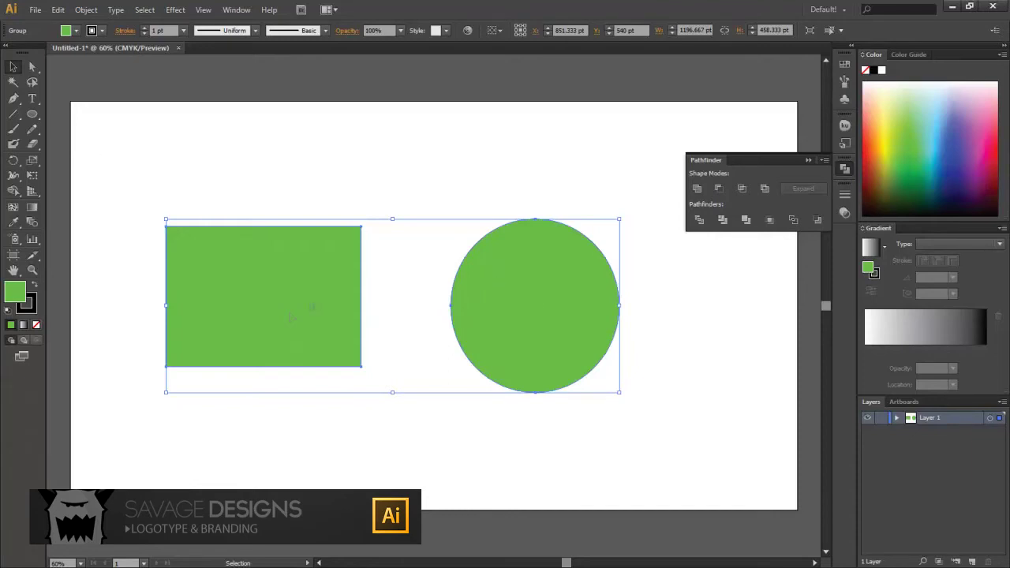
Step: Drag the united green shape lower and further right on the artboard
click(399, 147)
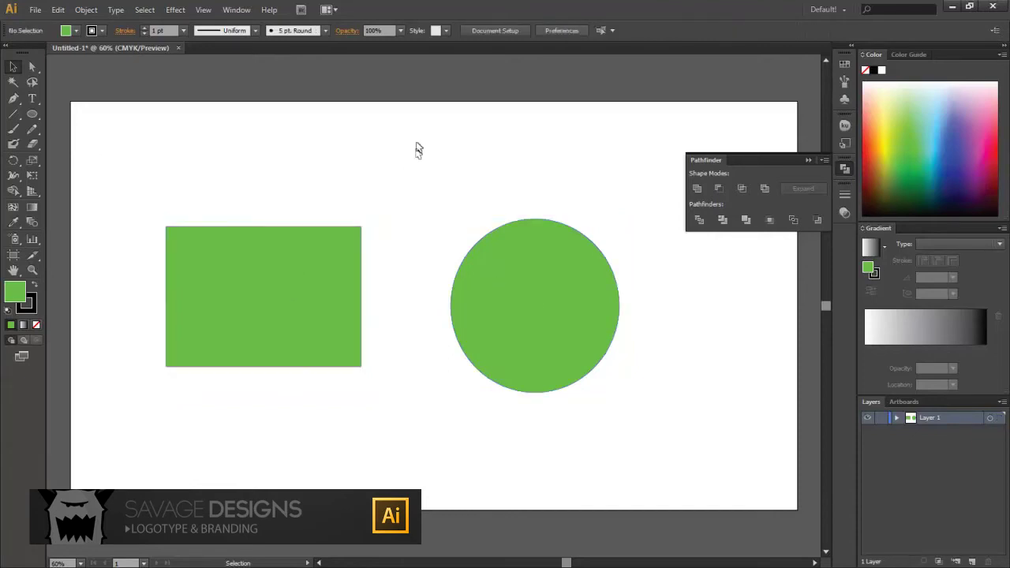
click(512, 237)
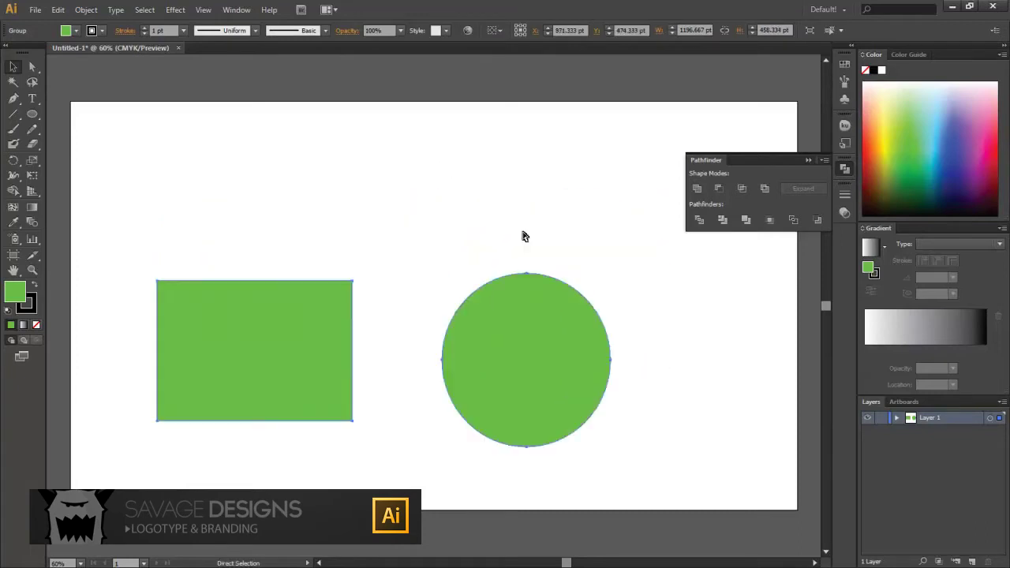
key(v)
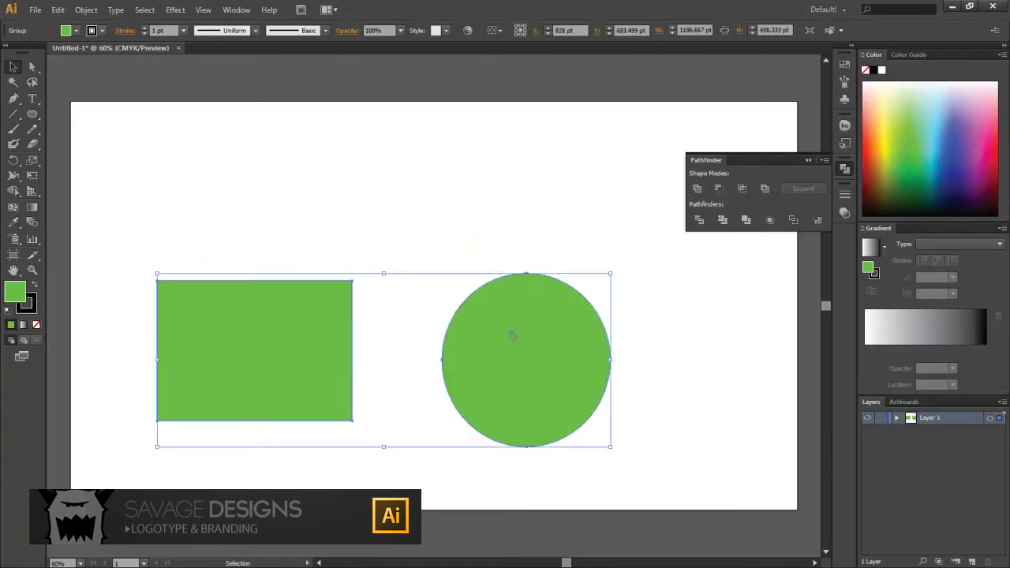
drag(512, 337, 580, 339)
click(642, 342)
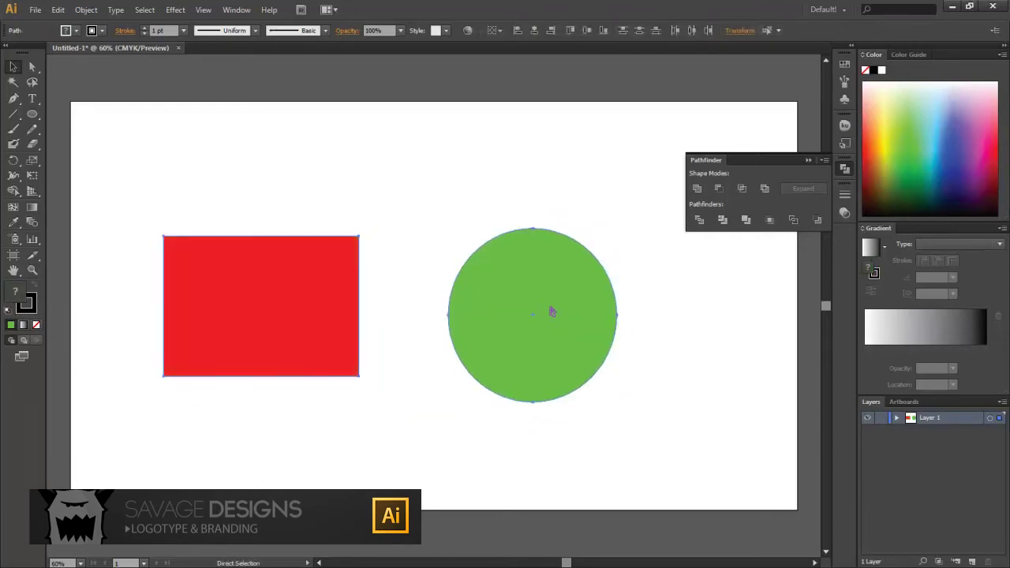
Step: Overlap the green circle onto the red rectangle and Unite them into one green shape
click(496, 198)
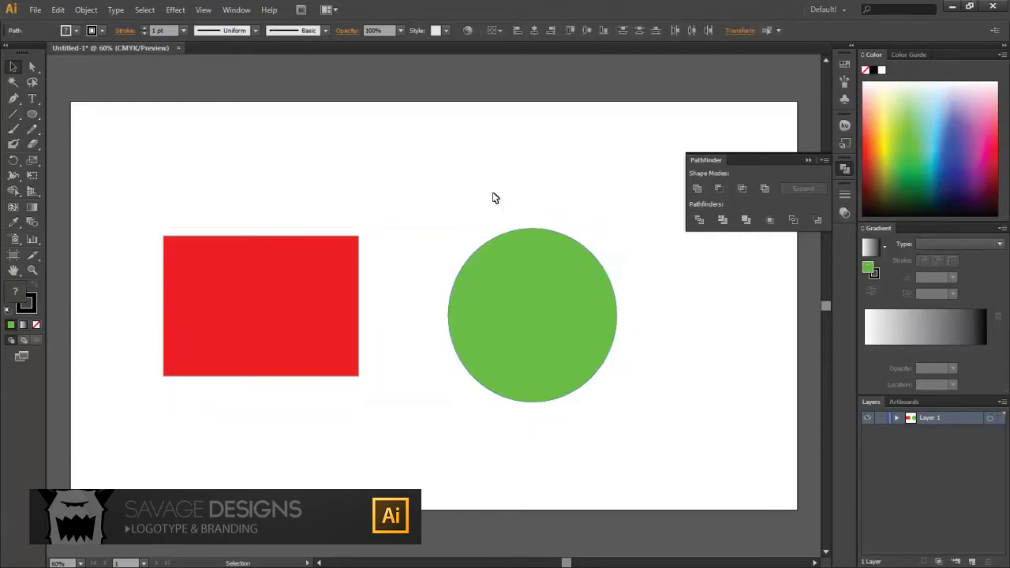
drag(580, 315, 405, 298)
drag(581, 139, 345, 288)
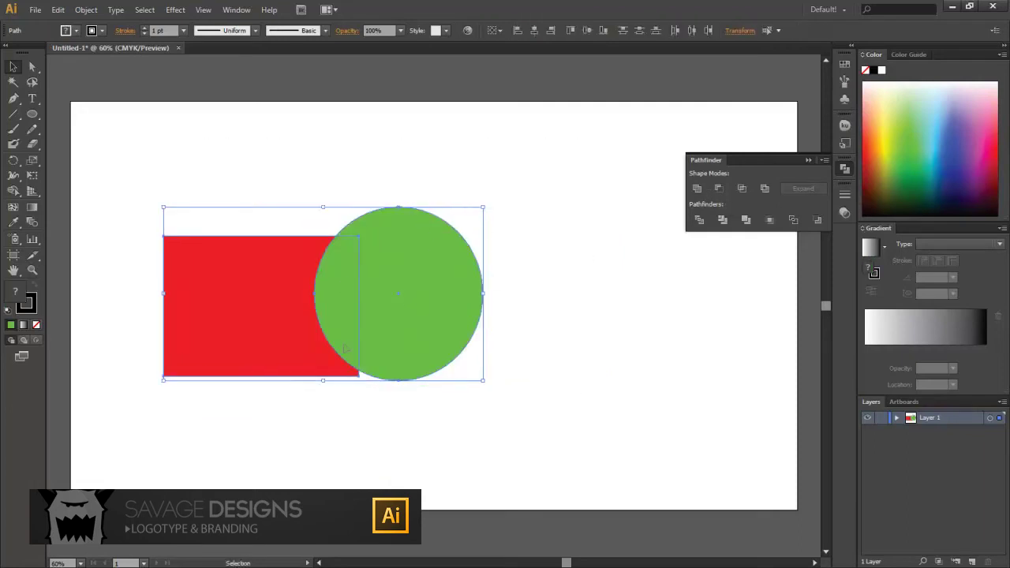
click(697, 188)
click(527, 403)
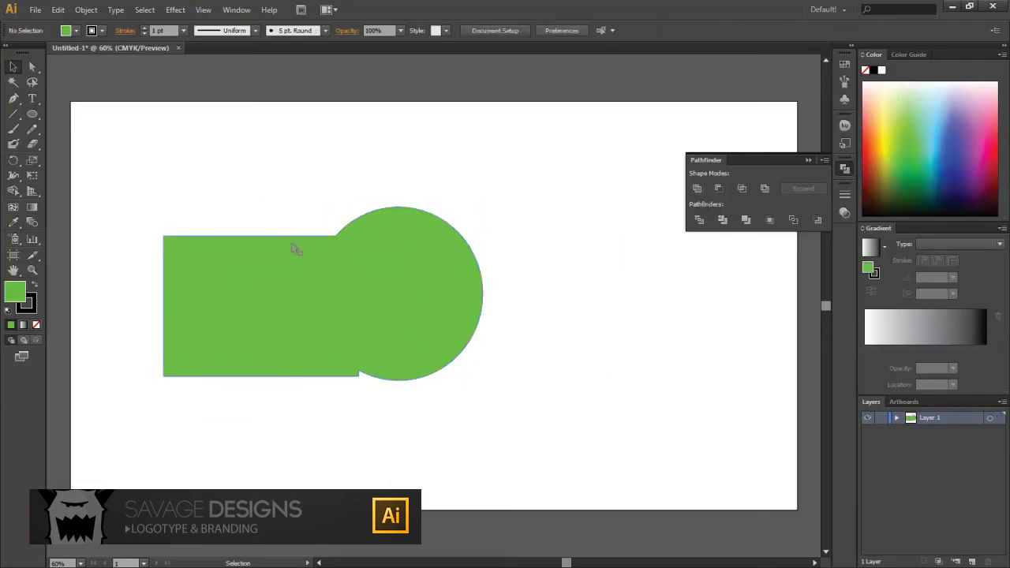
Step: Undo the merge to get back the separate red rectangle and green circle
key(ctrl+z)
drag(443, 307, 527, 300)
key(ctrl+z)
Step: Move the green circle over the right side of the red rectangle
click(662, 304)
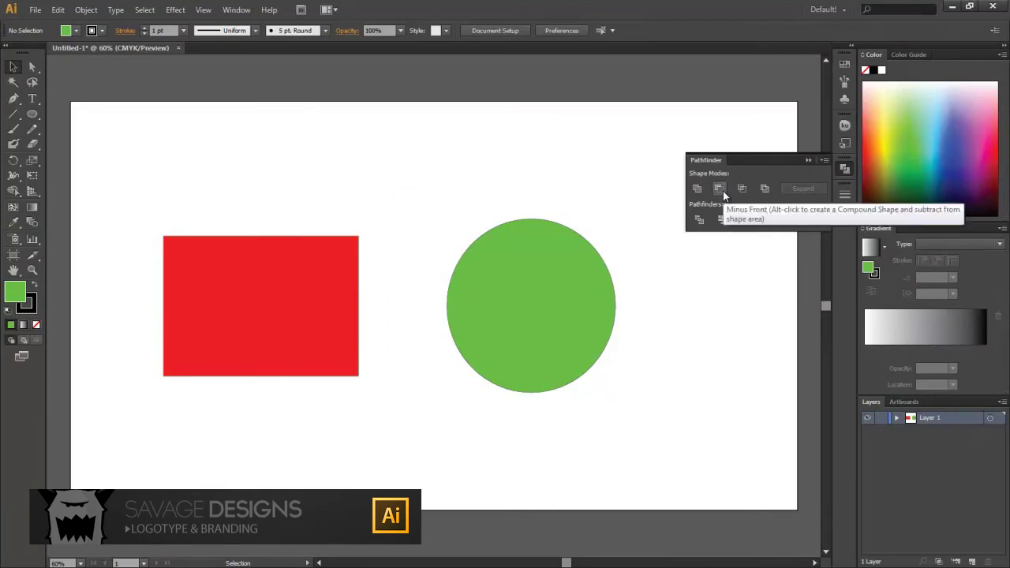
drag(537, 330, 393, 294)
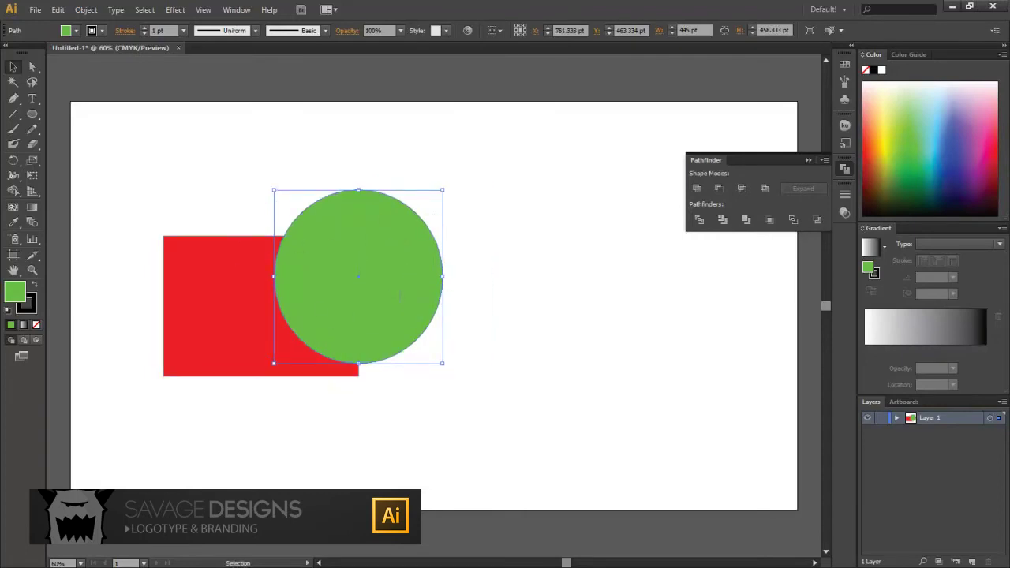
click(263, 140)
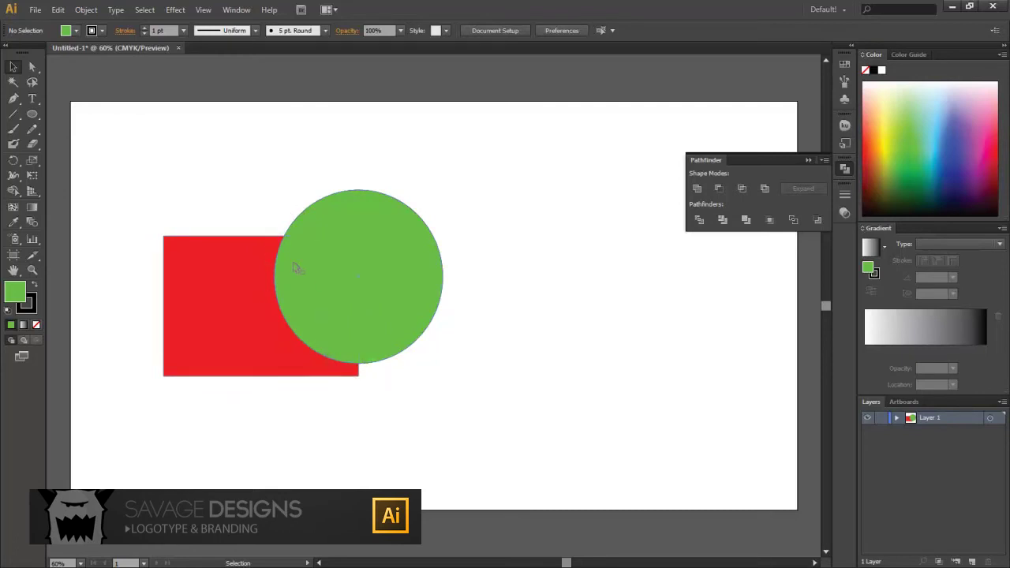
Step: Select both shapes and apply Minus Front to cut the circle from the rectangle
click(438, 273)
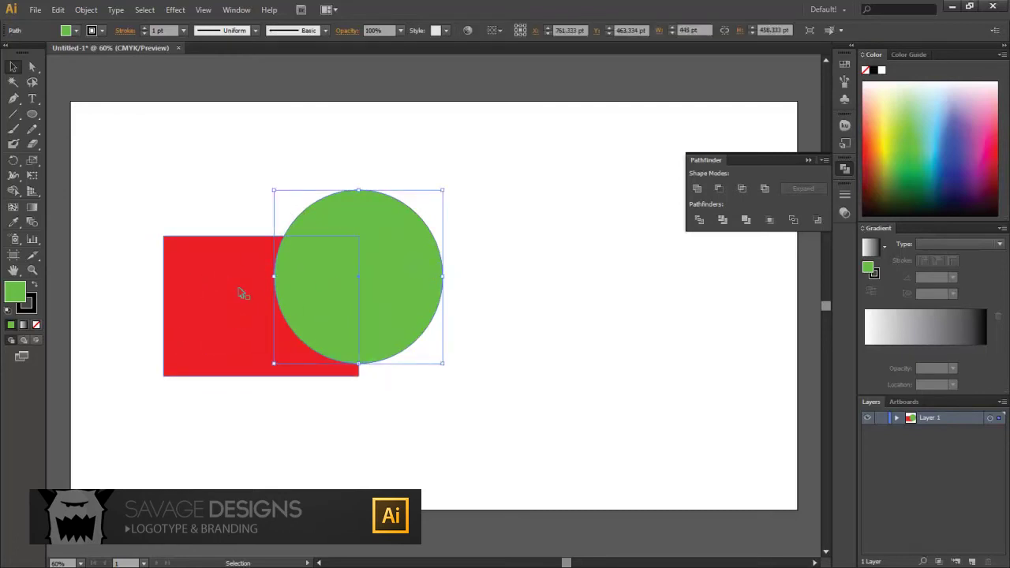
key(a)
click(218, 311)
key(v)
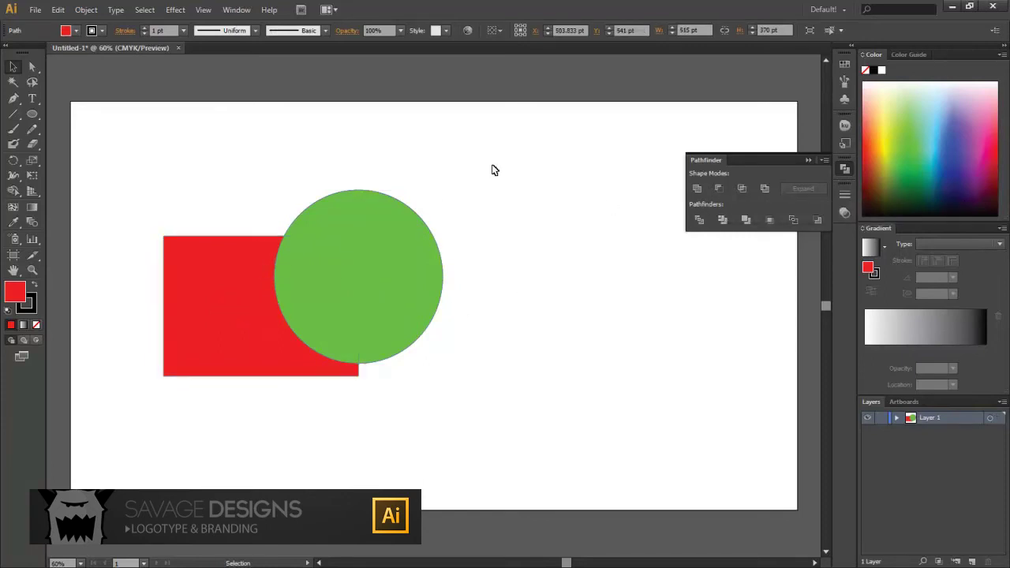
drag(586, 149, 169, 404)
click(719, 189)
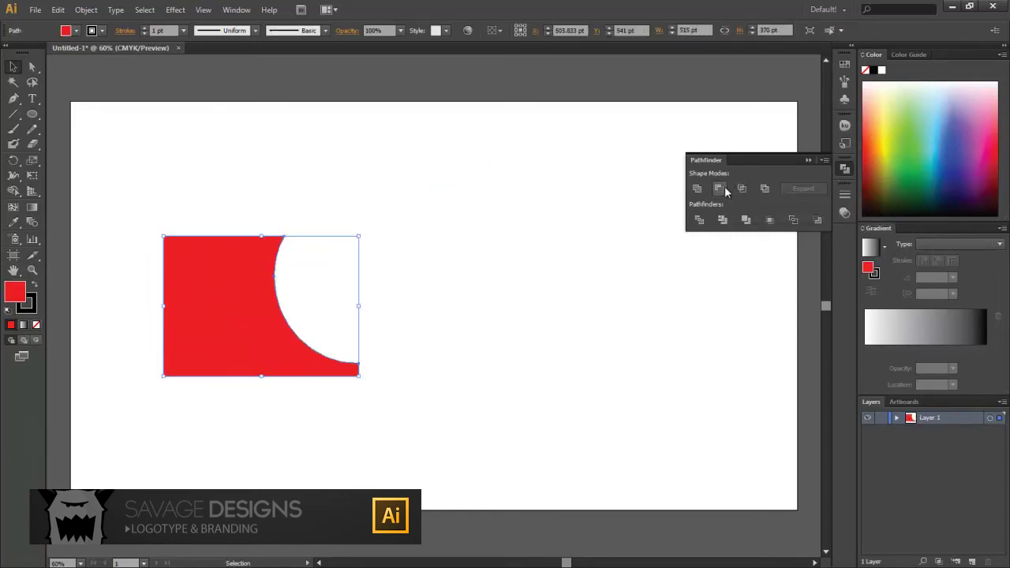
click(464, 267)
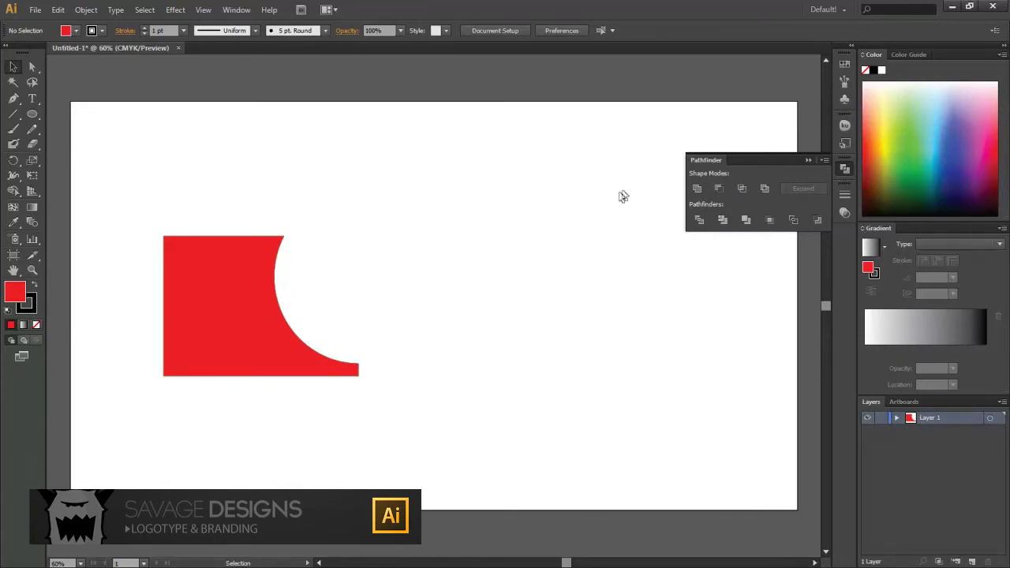
Step: Undo Minus Front and move the green circle clear of the intact red rectangle
key(ctrl+z)
key(v)
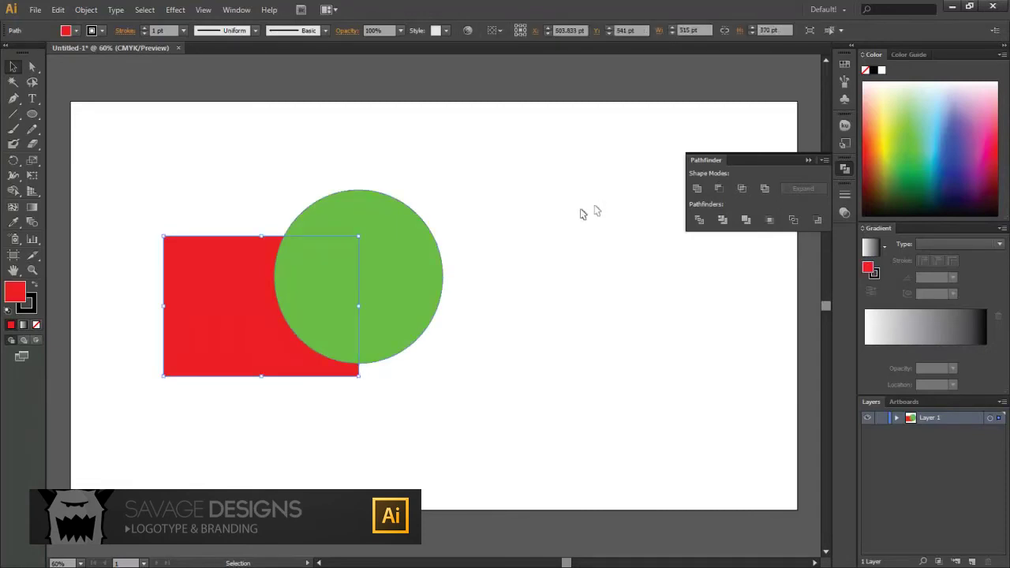
key(ctrl+z)
drag(418, 288, 539, 320)
click(506, 125)
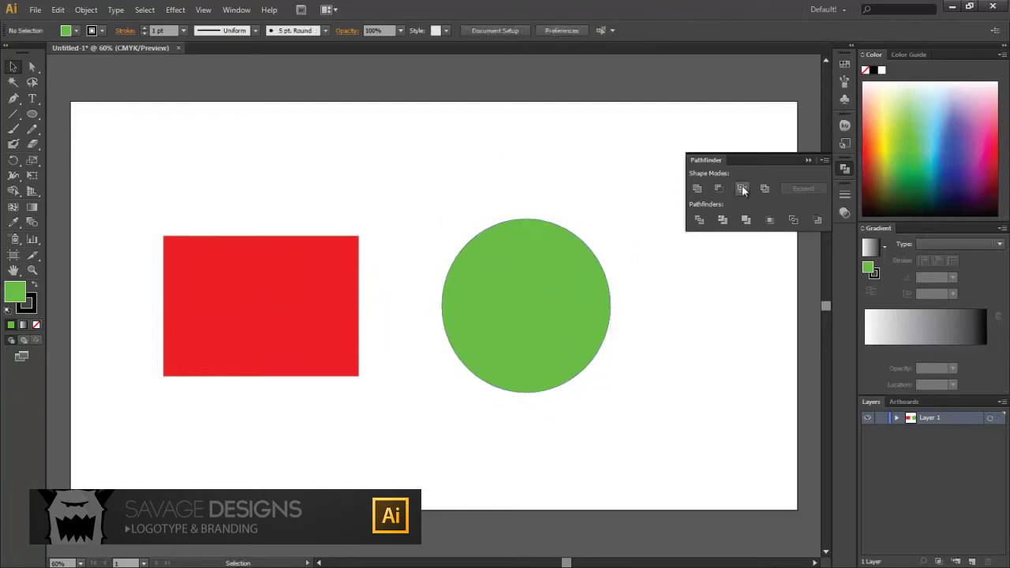
Step: Overlap the circle with the rectangle, select both, and apply Intersect to leave a green half-disc
drag(524, 313, 287, 394)
drag(487, 166, 178, 467)
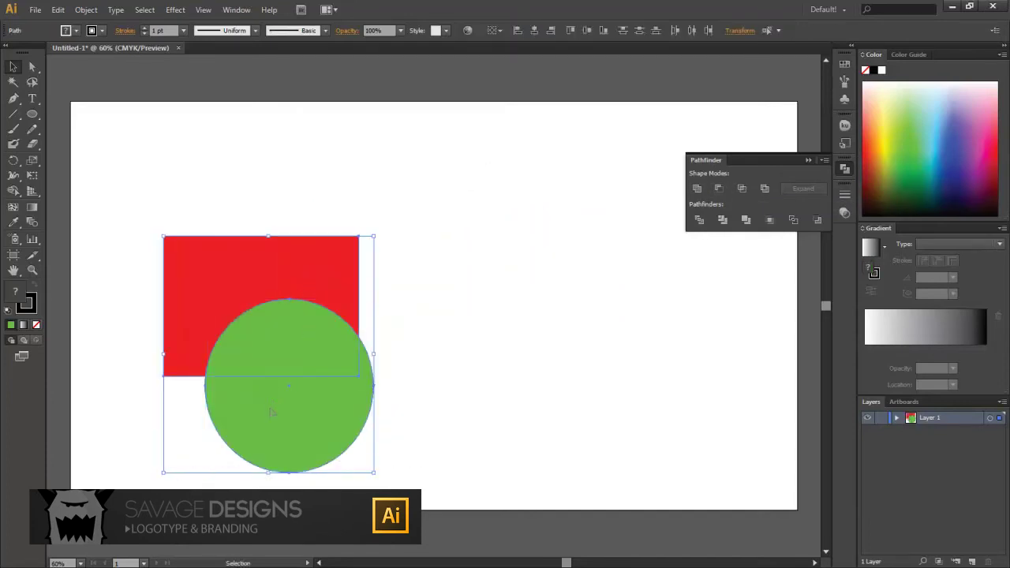
drag(271, 411, 420, 348)
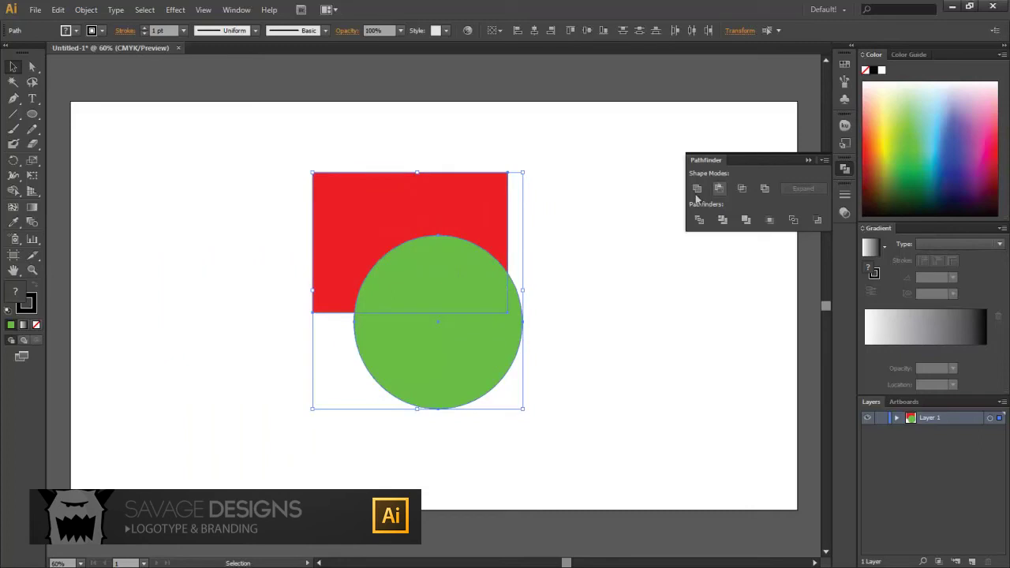
click(750, 185)
click(581, 347)
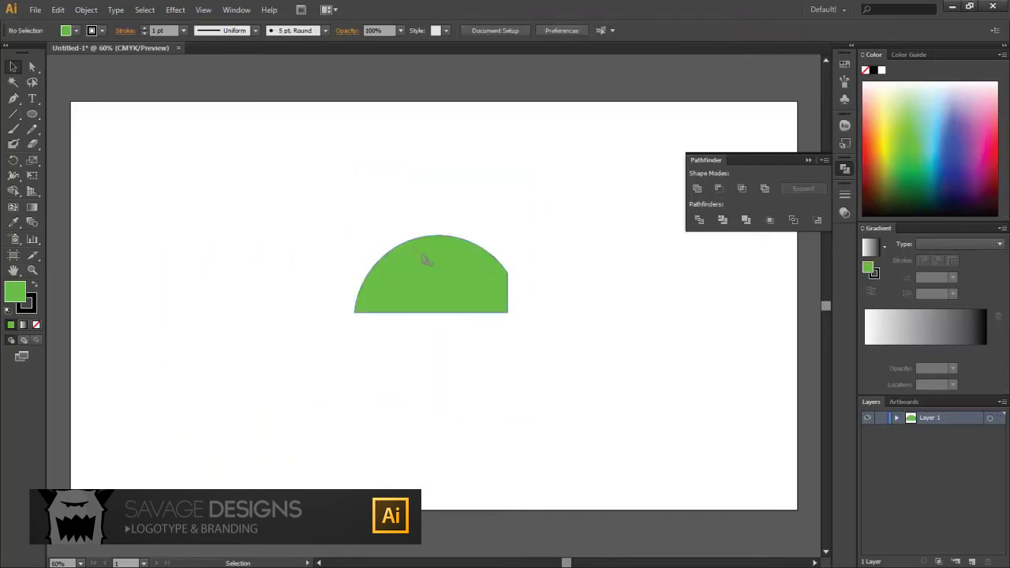
Step: Undo the Intersect and place the circle overlapping the rectangle's right end
key(ctrl+z)
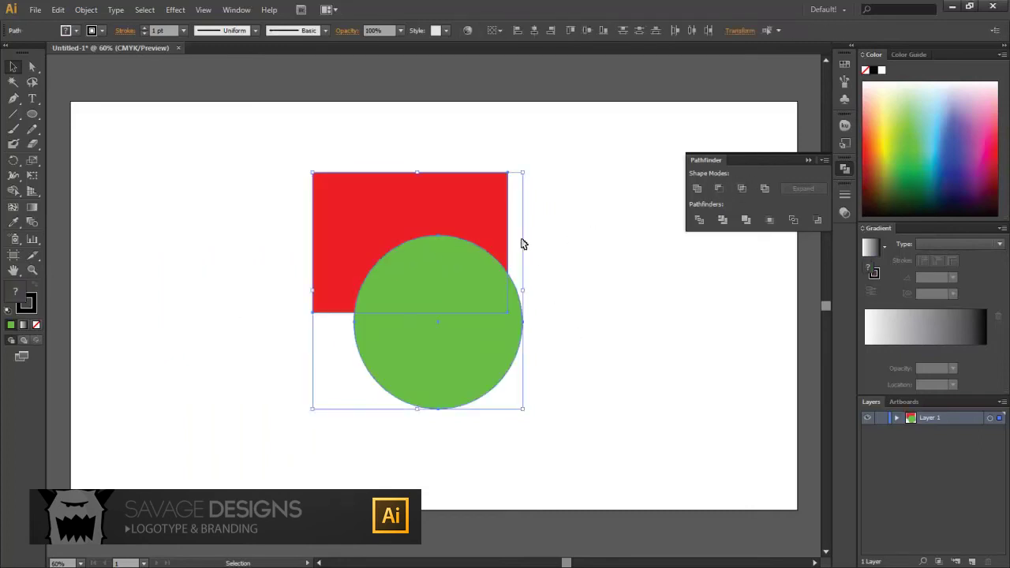
key(ctrl+z)
key(ctrl+z)
key(ctrl+shift+z)
drag(369, 332, 497, 331)
drag(538, 299, 444, 325)
Step: Drop the green circle over the rectangle's lower right corner
click(692, 264)
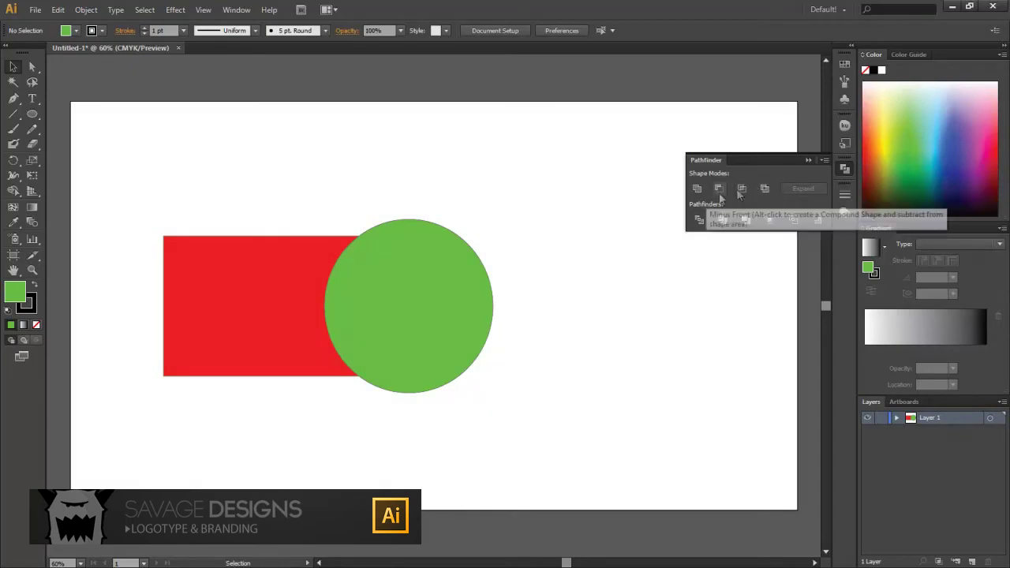
drag(442, 300, 422, 357)
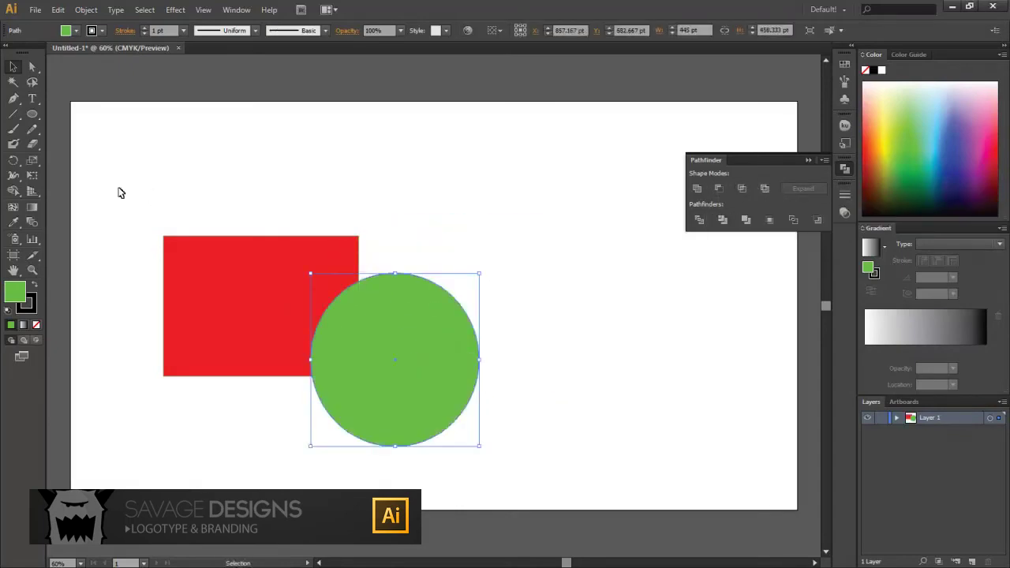
drag(119, 192, 519, 430)
Step: Select both shapes and apply Exclude, knocking out their overlap to white
drag(262, 307, 350, 265)
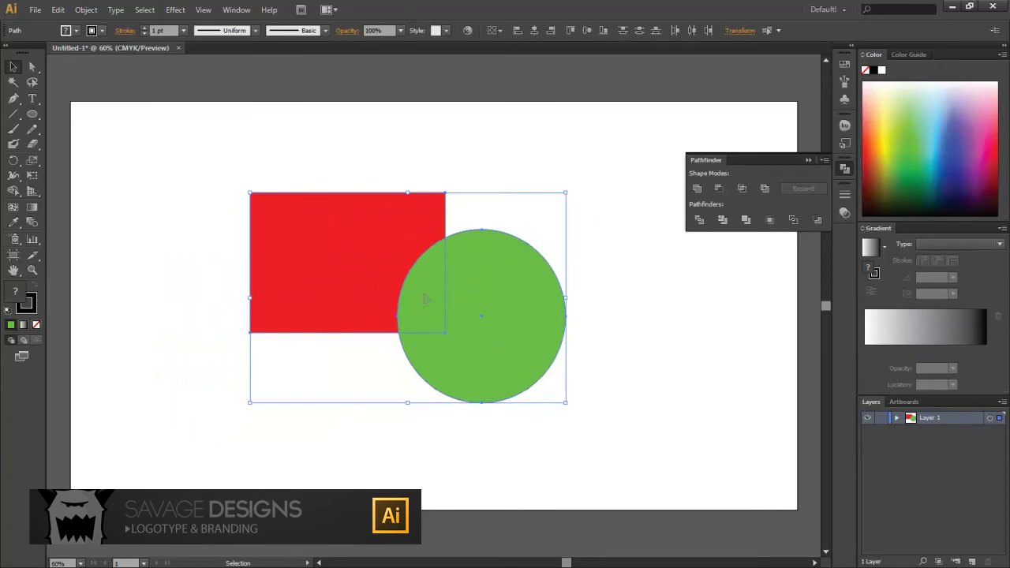
click(765, 188)
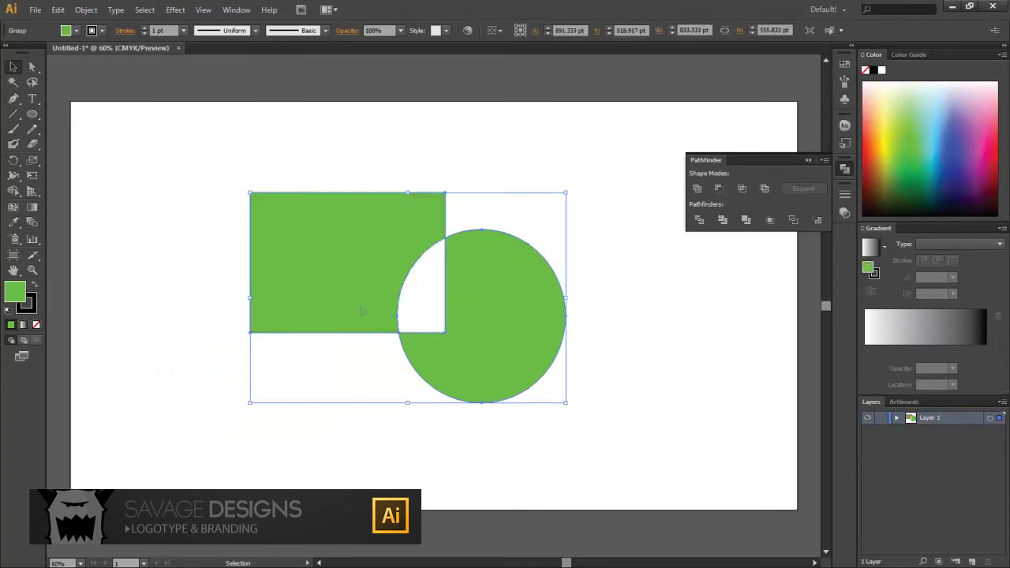
click(641, 287)
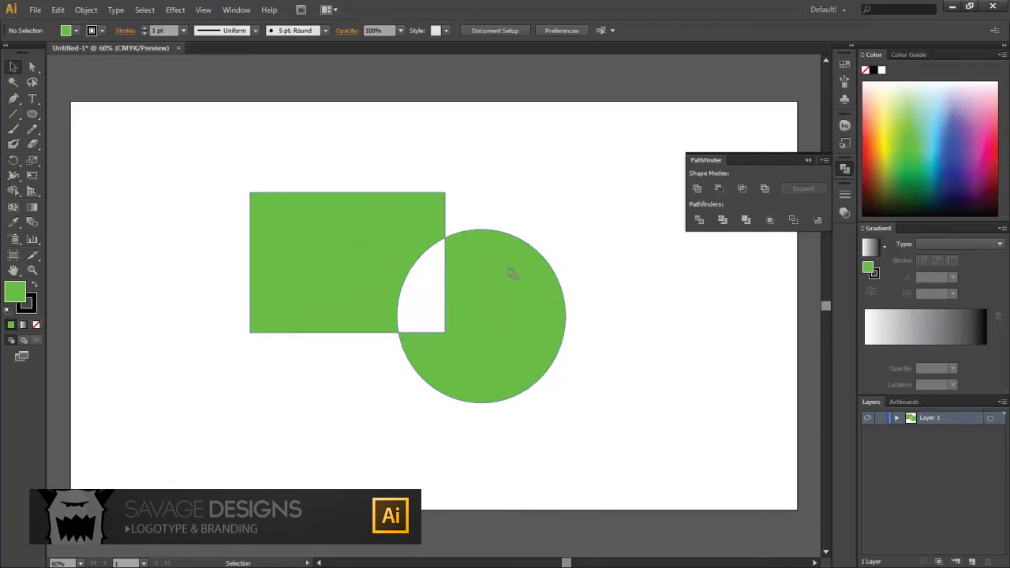
mouse_move(372, 280)
mouse_down()
mouse_move(353, 290)
mouse_move(355, 272)
mouse_move(379, 267)
mouse_up()
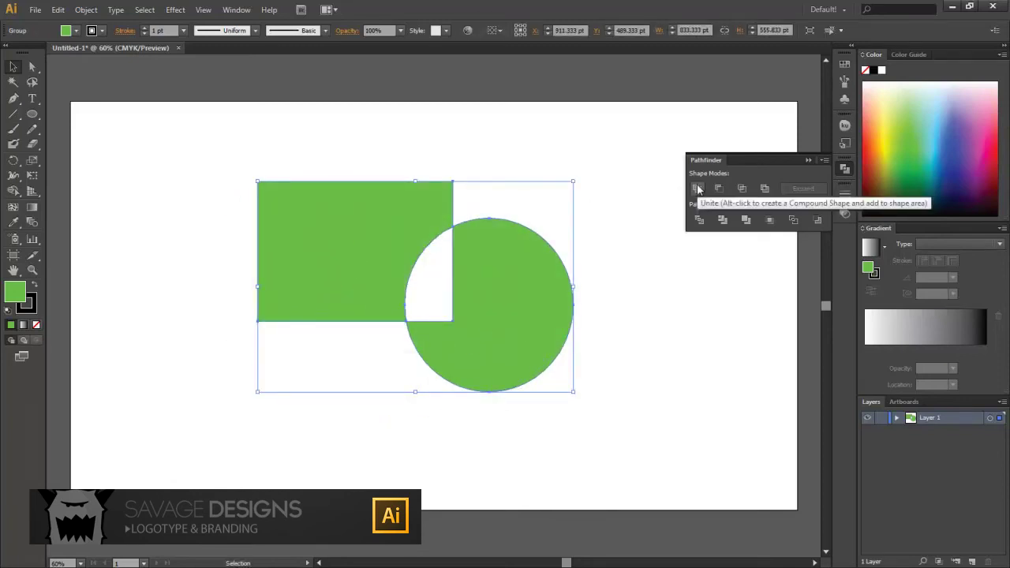
click(675, 269)
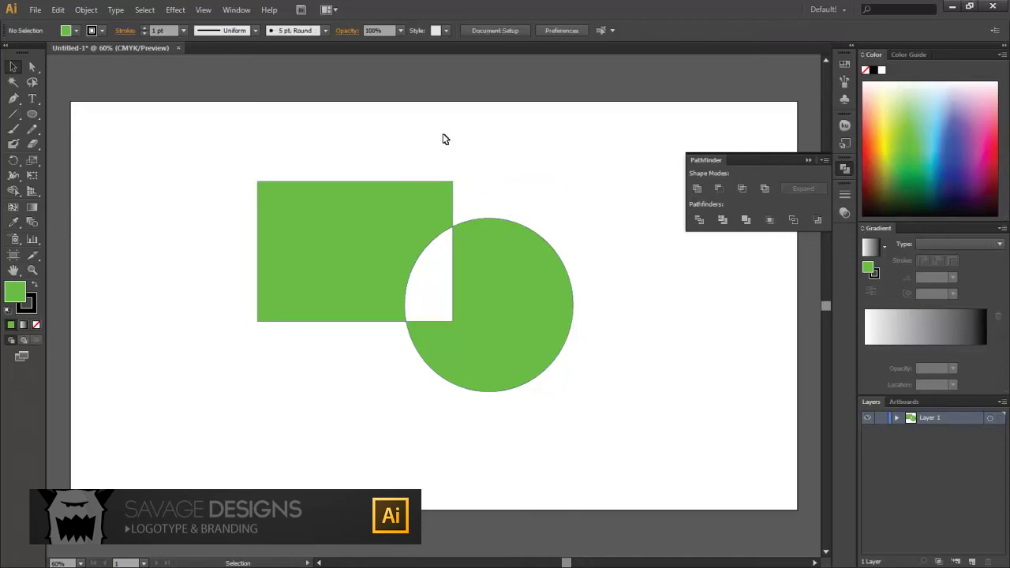
Step: Undo the Exclude, move the green circle right of the rectangle, and close Pathfinder
drag(325, 280, 324, 280)
click(593, 276)
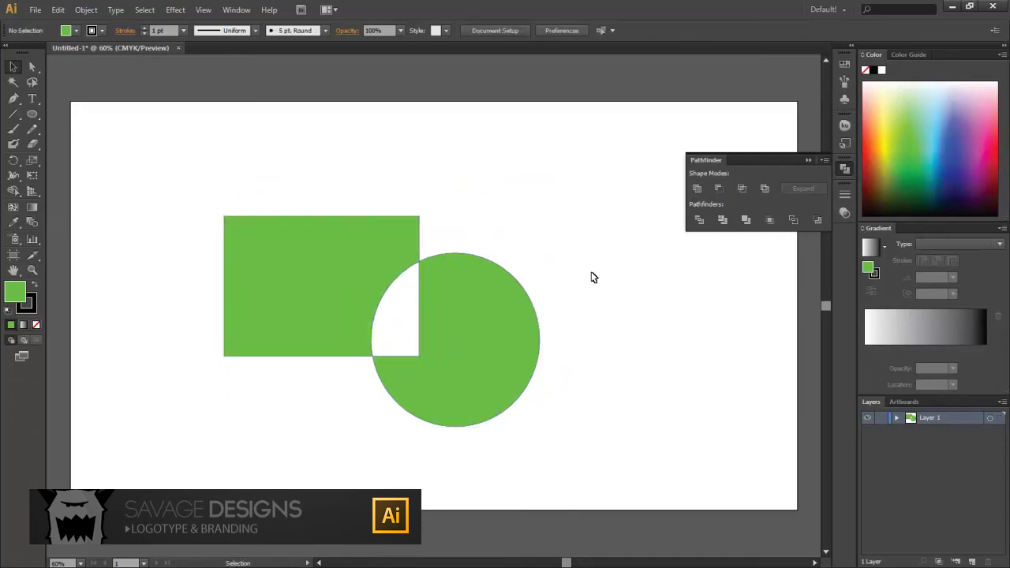
key(ctrl+z)
key(ctrl+z)
key(ctrl+z)
key(ctrl+z)
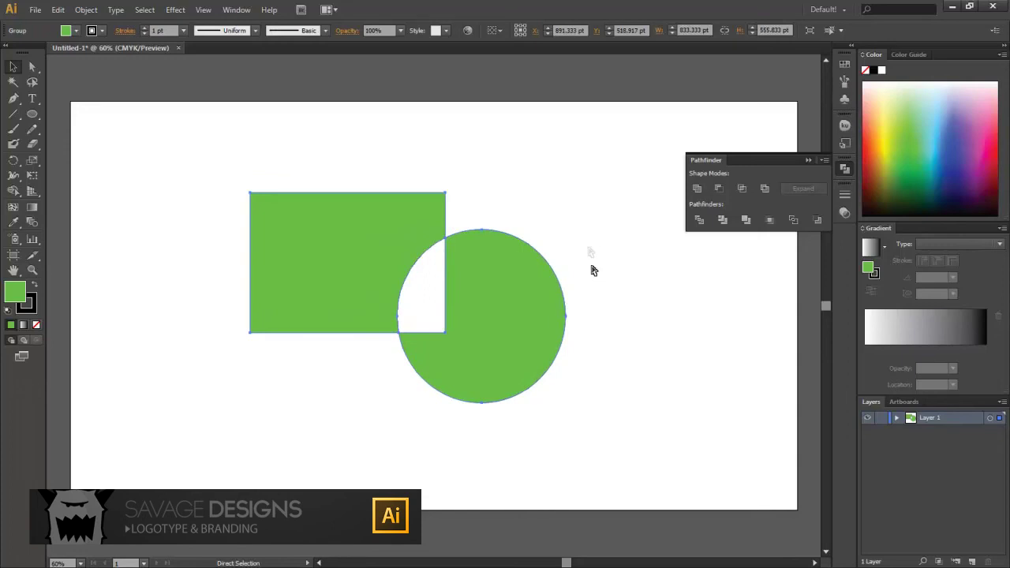
click(609, 331)
drag(525, 315, 604, 309)
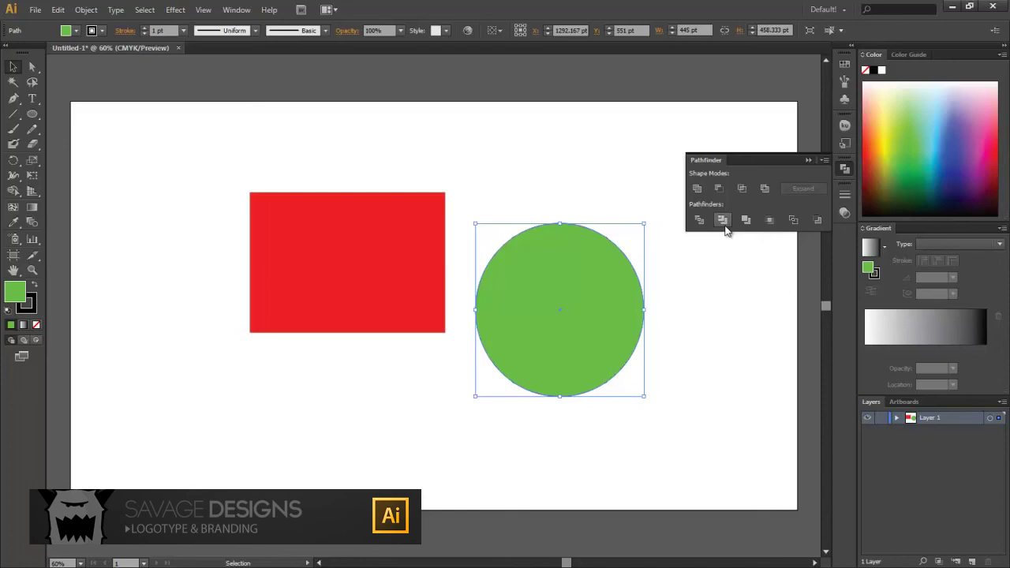
click(814, 158)
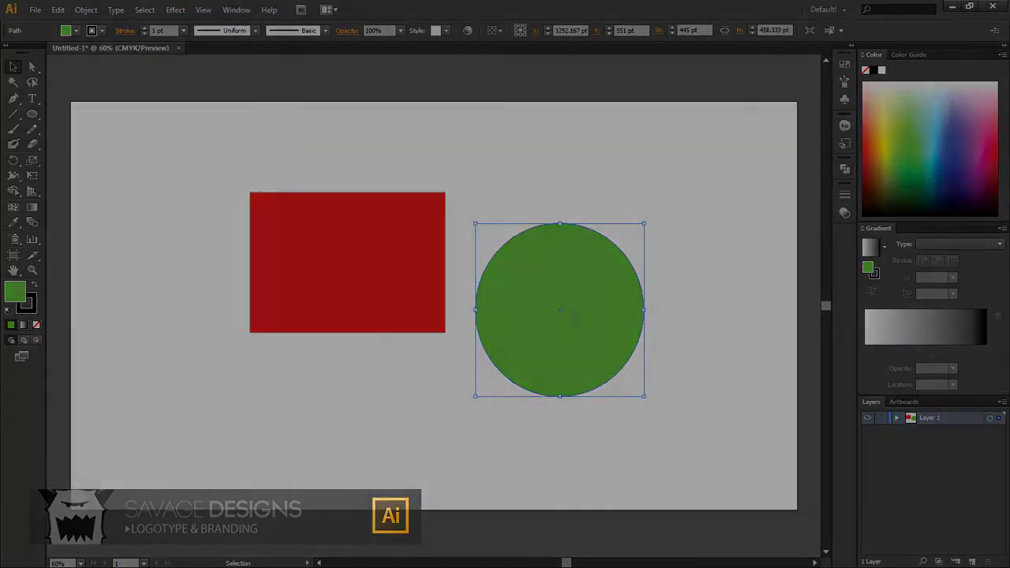